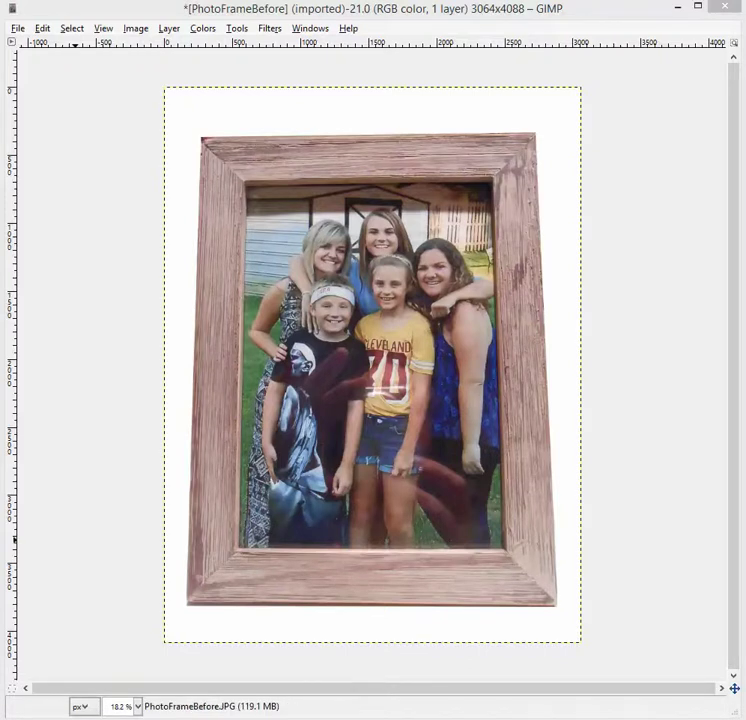
Step: Dock the Toolbox beside the wooden-frame photo on the canvas
{"action": "left_click_drag", "start_coordinate": [20, 108], "coordinate": [648, 92]}
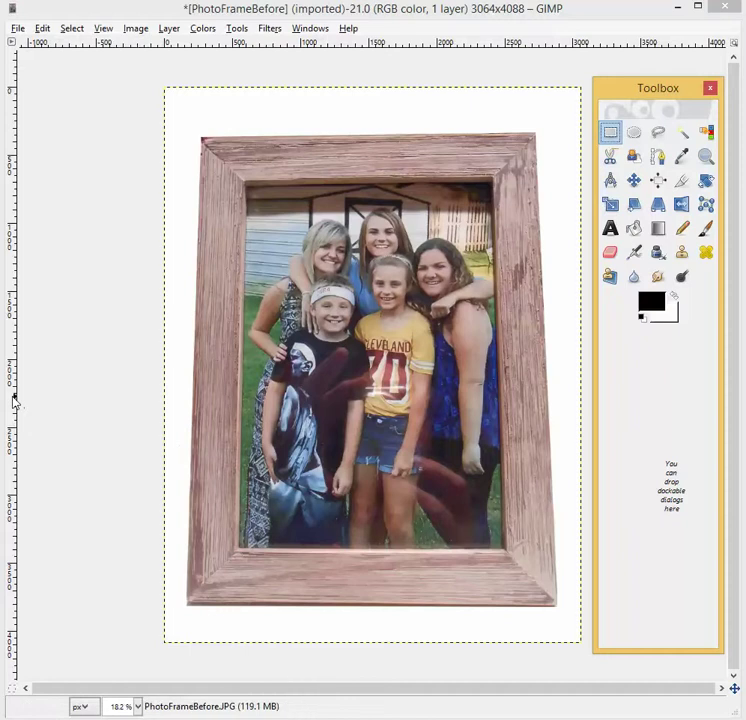
Step: With the Move tool, drag guides to the frame's left, right, top and bottom edges
{"action": "key", "text": "m"}
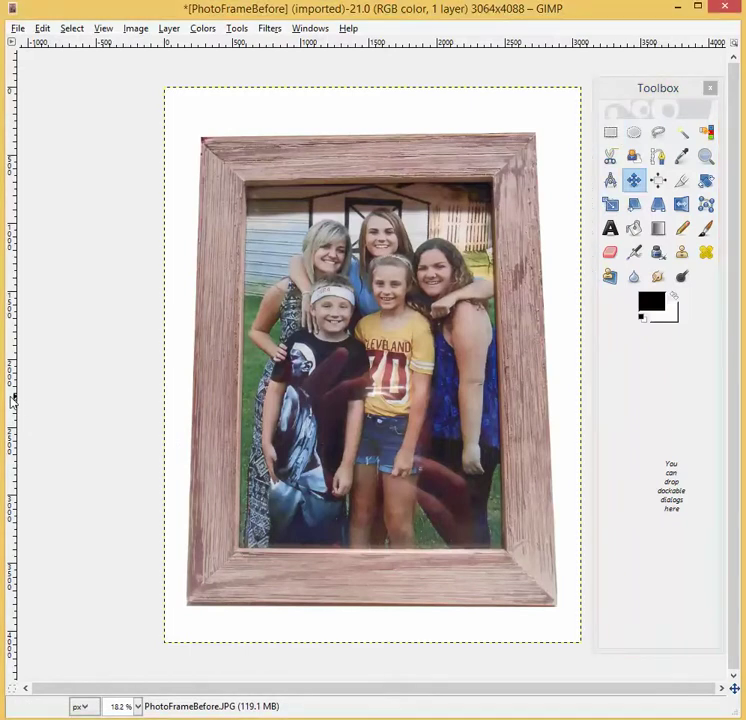
{"action": "left_click_drag", "start_coordinate": [13, 400], "coordinate": [186, 438]}
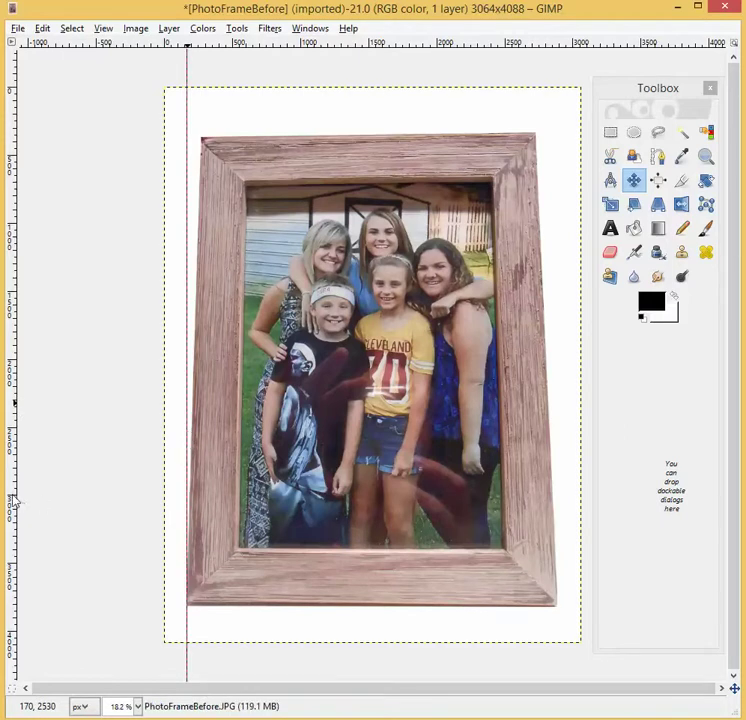
{"action": "left_click_drag", "start_coordinate": [13, 496], "coordinate": [559, 546]}
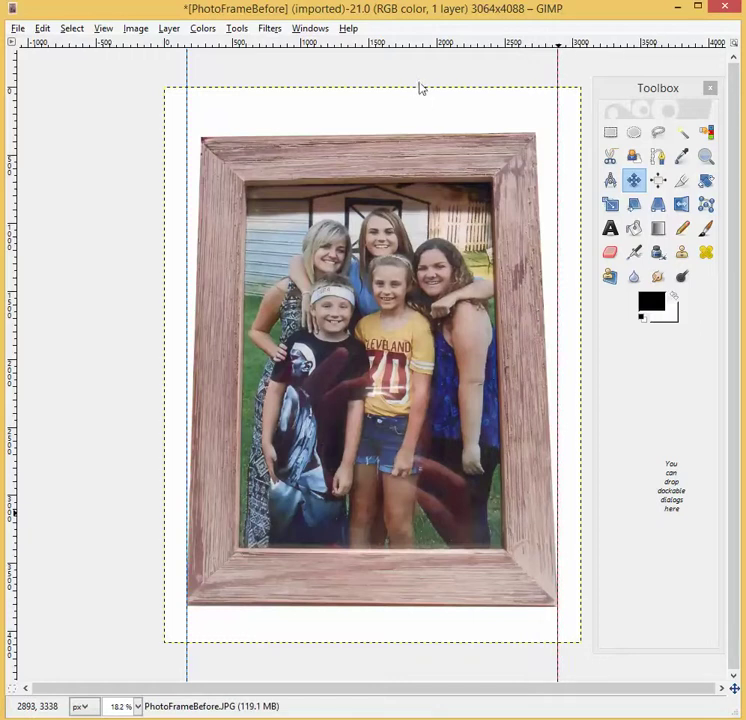
{"action": "left_click_drag", "start_coordinate": [428, 47], "coordinate": [428, 137]}
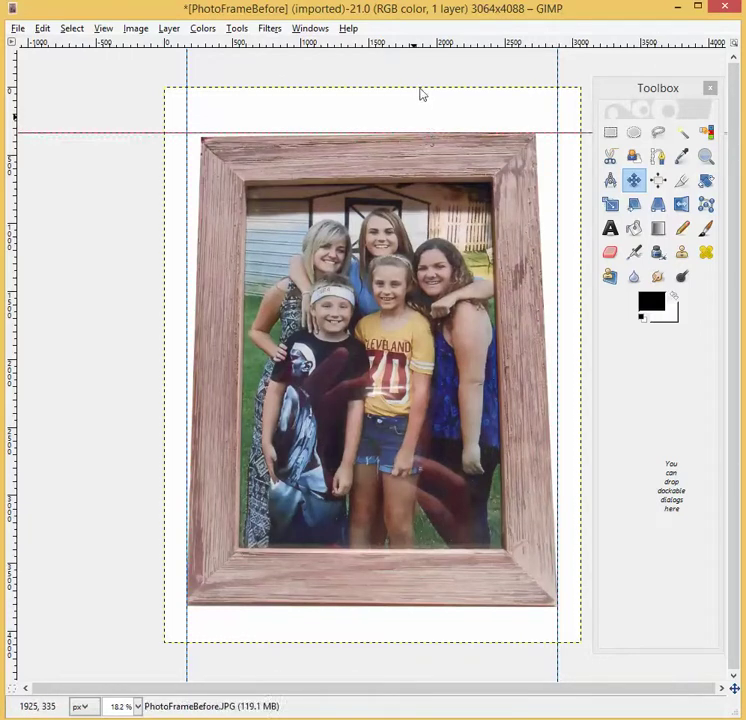
{"action": "left_click_drag", "start_coordinate": [422, 47], "coordinate": [398, 614]}
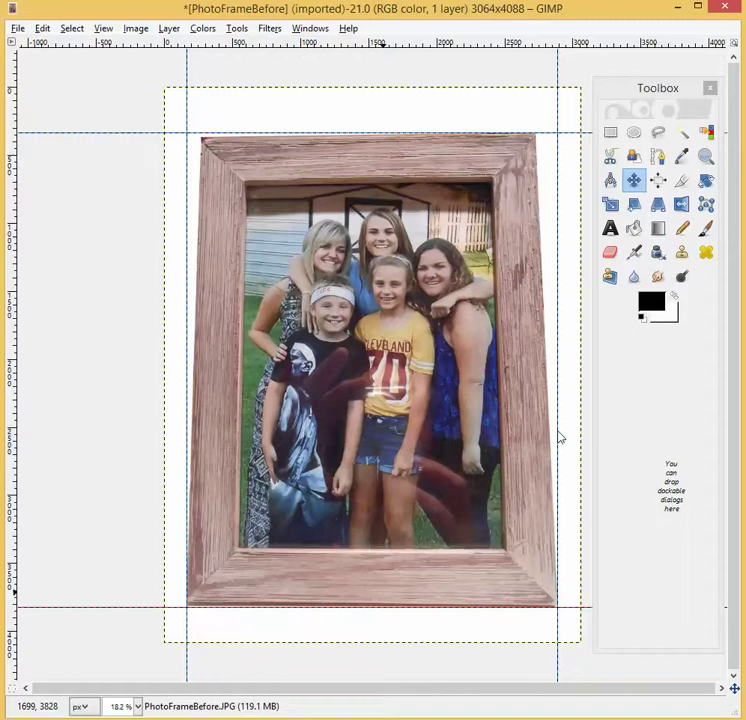
Step: Start a Perspective transform and pull the frame's top corners out to the guides
{"action": "left_click", "coordinate": [659, 208]}
{"action": "left_click", "coordinate": [452, 277]}
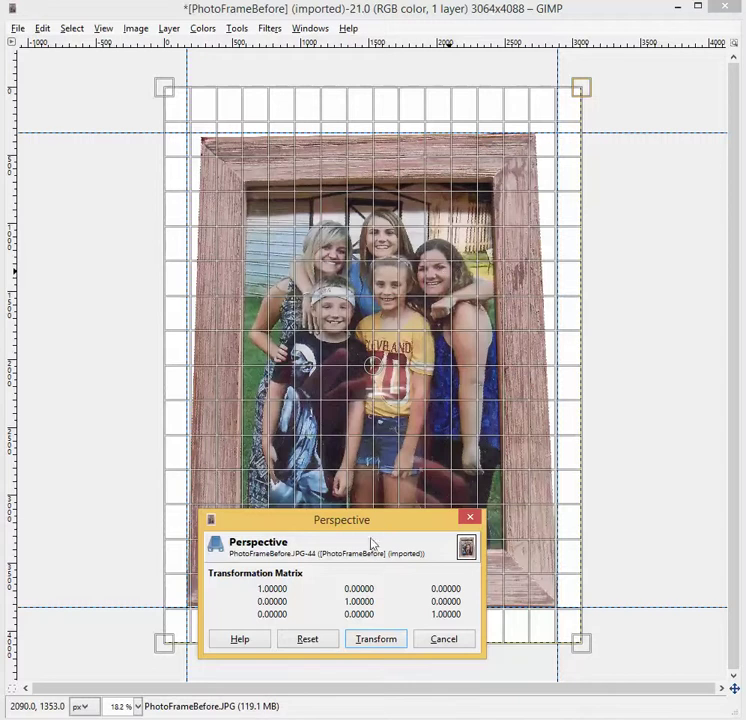
{"action": "left_click_drag", "start_coordinate": [376, 523], "coordinate": [617, 578]}
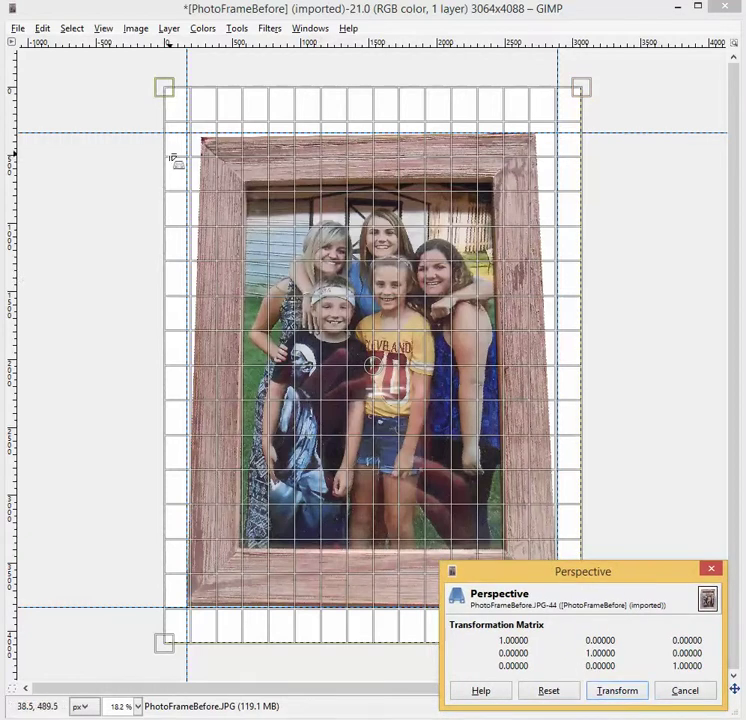
{"action": "key", "text": "ctrl+b"}
{"action": "left_click_drag", "start_coordinate": [173, 156], "coordinate": [155, 149]}
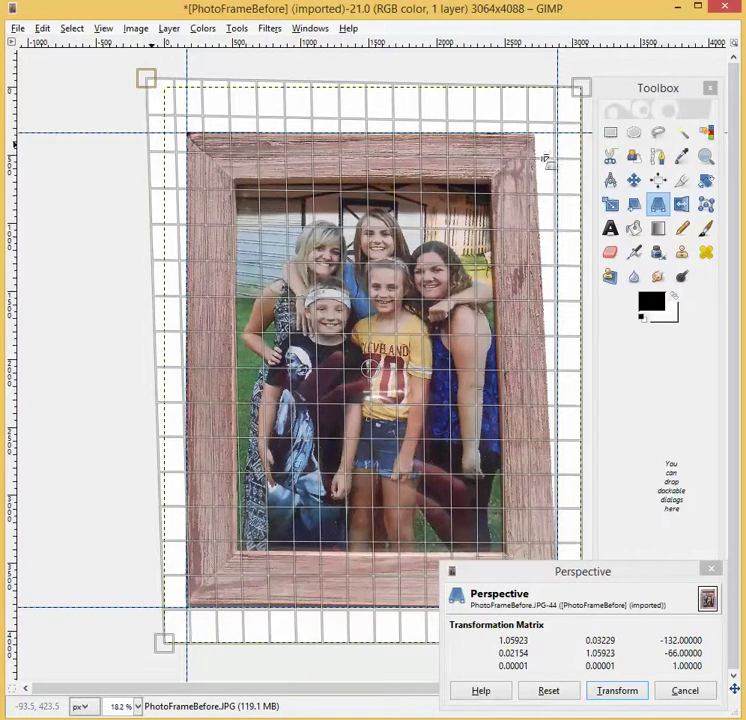
{"action": "left_click_drag", "start_coordinate": [541, 153], "coordinate": [573, 150]}
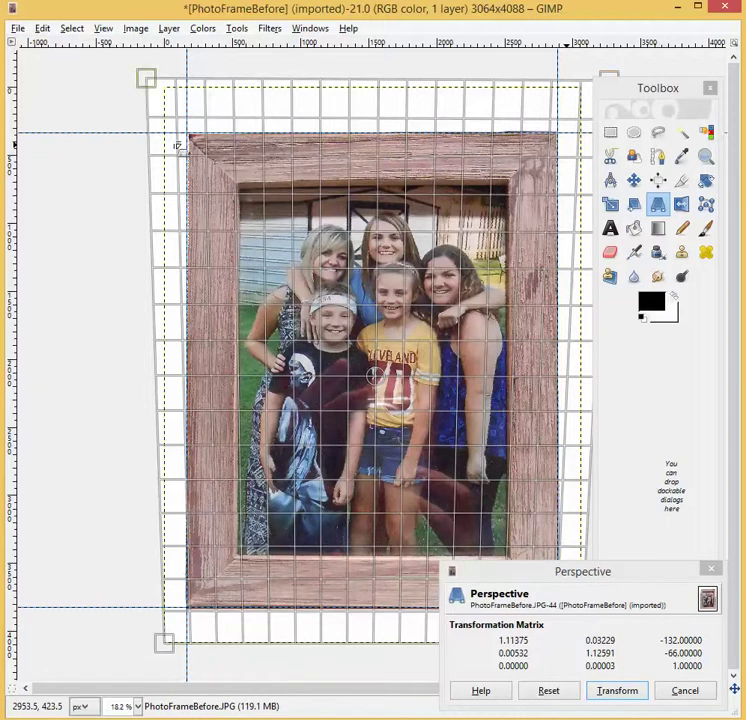
{"action": "left_click_drag", "start_coordinate": [178, 146], "coordinate": [172, 141]}
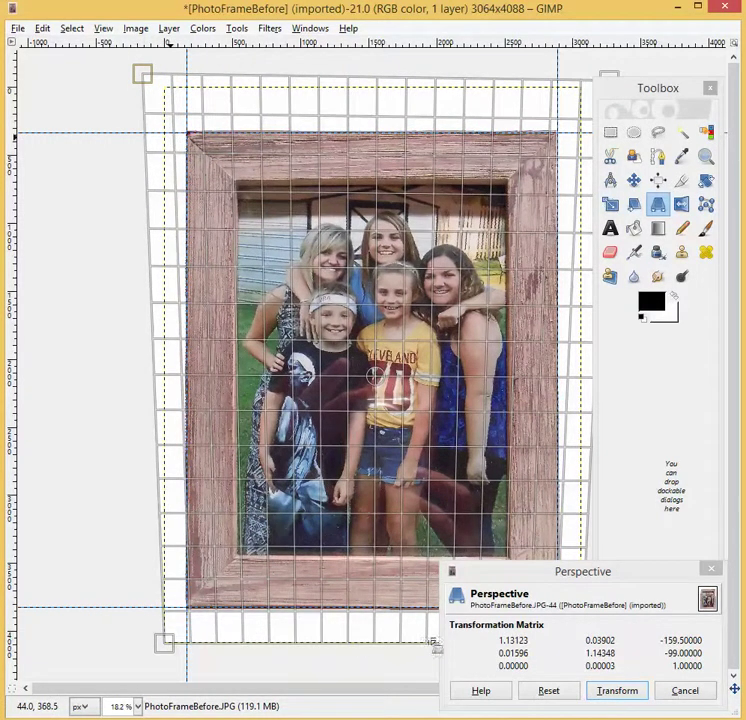
Step: Align the bottom-right corner with its guide and apply the perspective transform
{"action": "left_click_drag", "start_coordinate": [563, 579], "coordinate": [0, 500]}
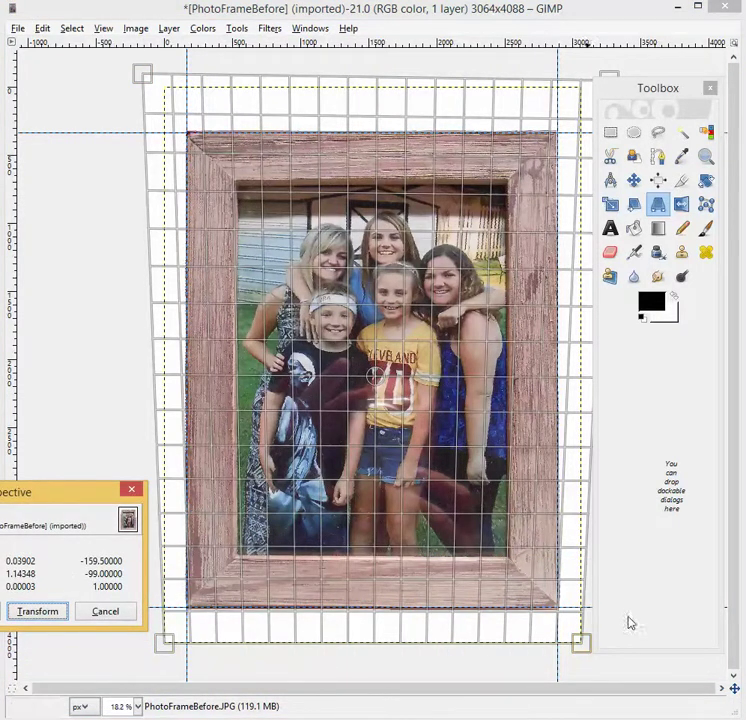
{"action": "left_click", "coordinate": [579, 618]}
{"action": "left_click_drag", "start_coordinate": [579, 618], "coordinate": [565, 604]}
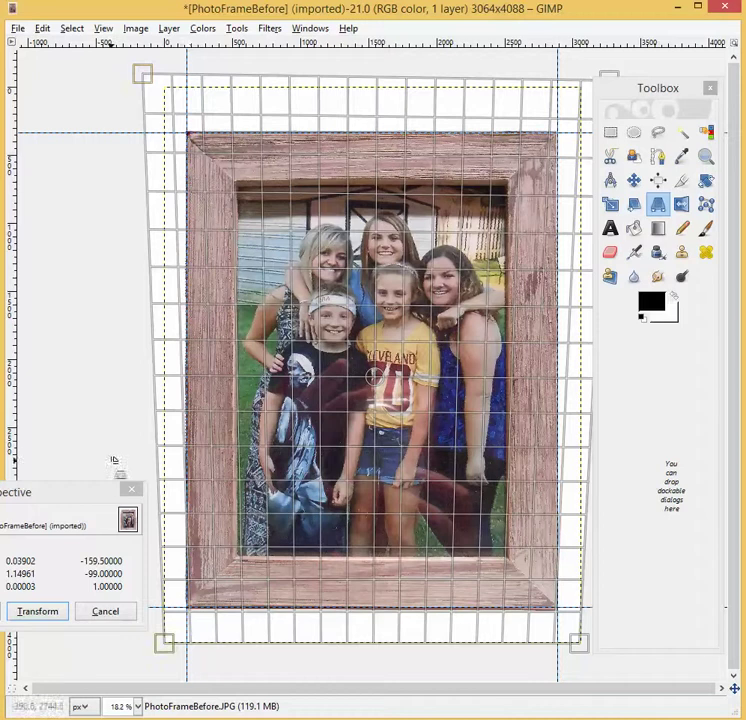
{"action": "left_click_drag", "start_coordinate": [100, 496], "coordinate": [88, 535]}
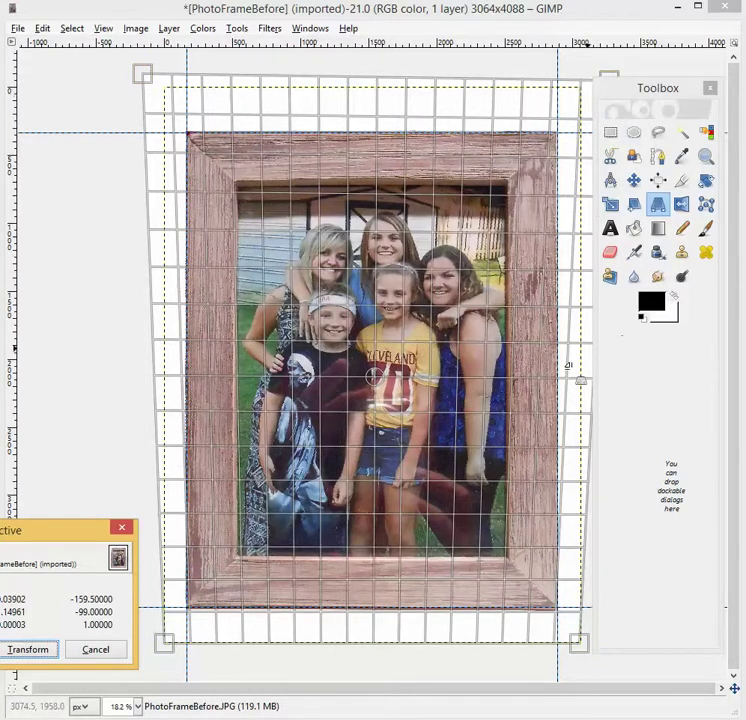
{"action": "left_click_drag", "start_coordinate": [47, 539], "coordinate": [466, 511]}
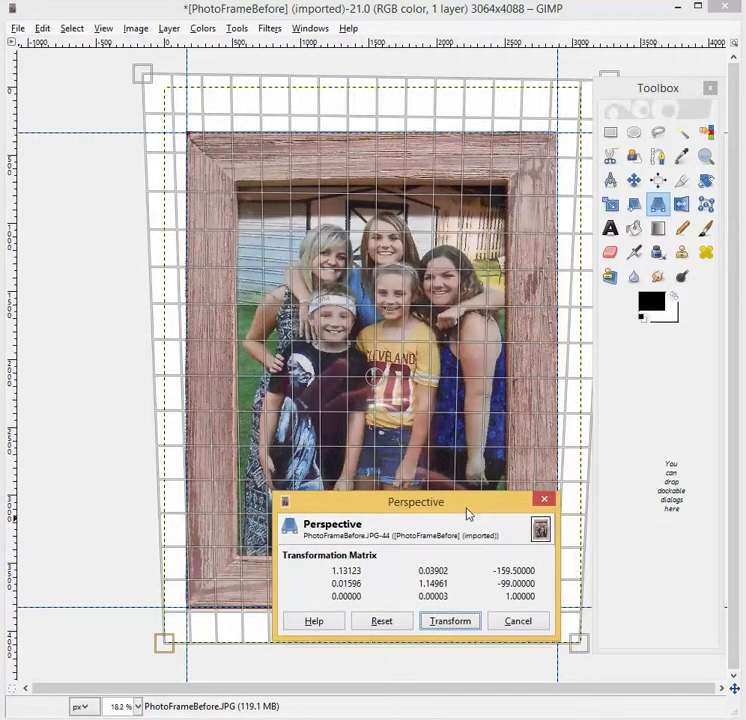
{"action": "left_click", "coordinate": [451, 621]}
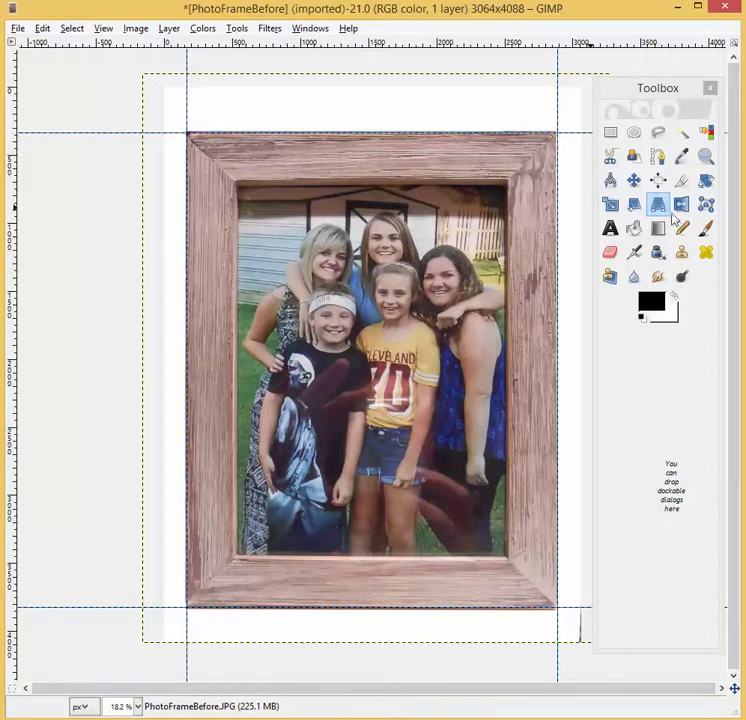
Step: Apply a second perspective correction, fitting the top-right corner to the guides
{"action": "left_click", "coordinate": [571, 184]}
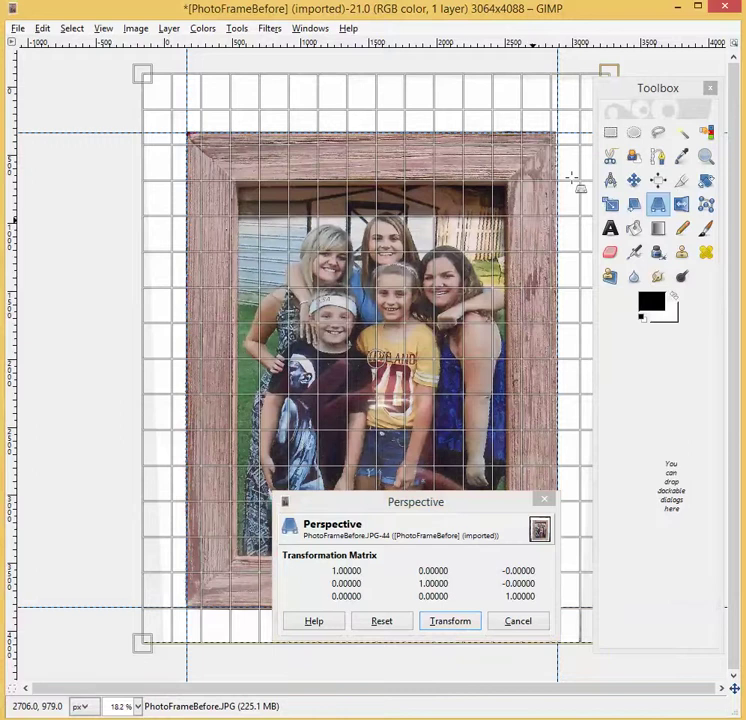
{"action": "left_click_drag", "start_coordinate": [571, 177], "coordinate": [575, 181]}
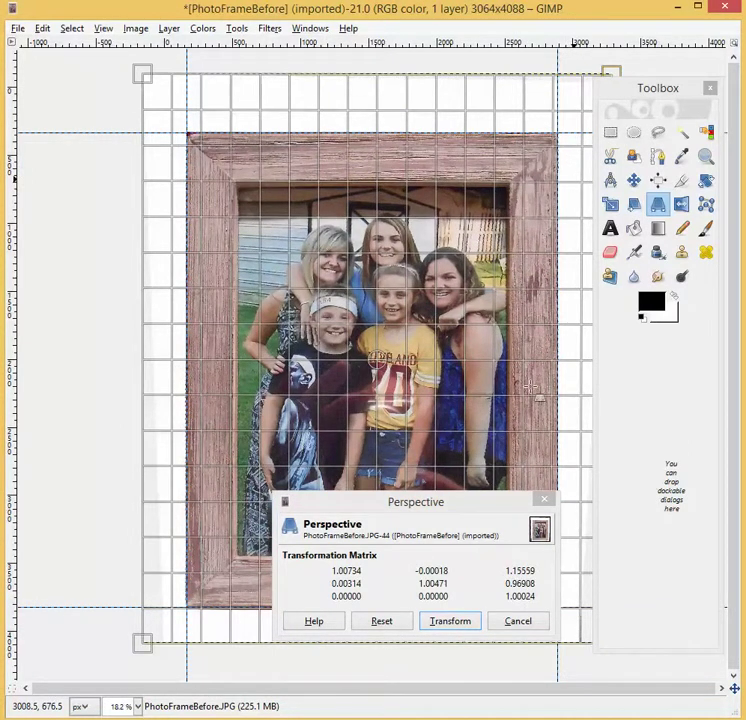
{"action": "left_click", "coordinate": [449, 621]}
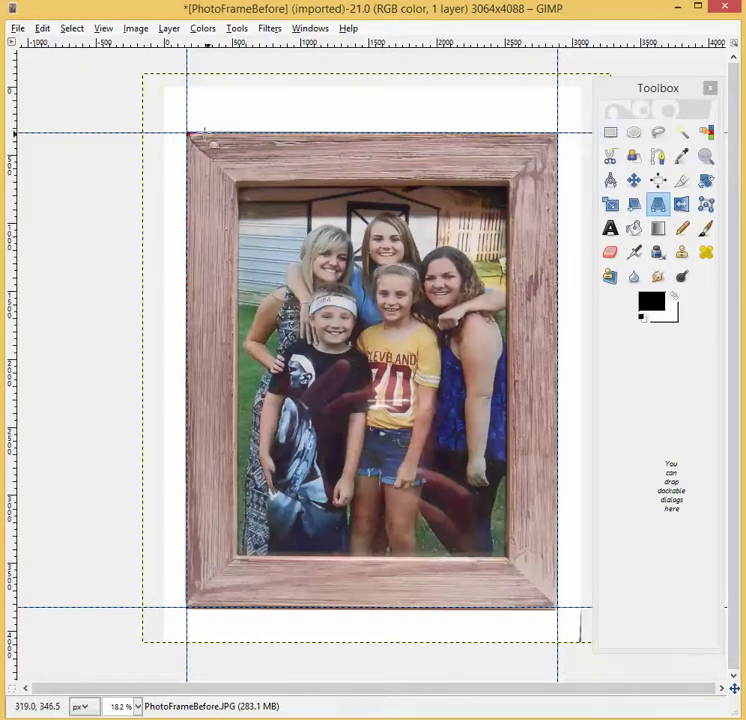
Step: Try a further top-left corner adjustment and cancel it
{"action": "left_click", "coordinate": [187, 135]}
{"action": "left_click_drag", "start_coordinate": [187, 135], "coordinate": [252, 289]}
{"action": "left_click_drag", "start_coordinate": [208, 228], "coordinate": [262, 333]}
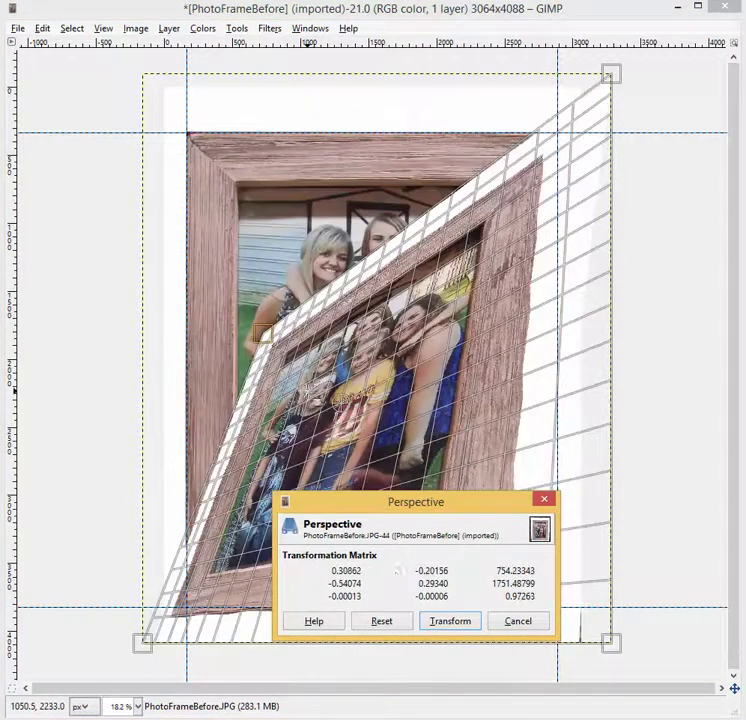
{"action": "left_click", "coordinate": [516, 624]}
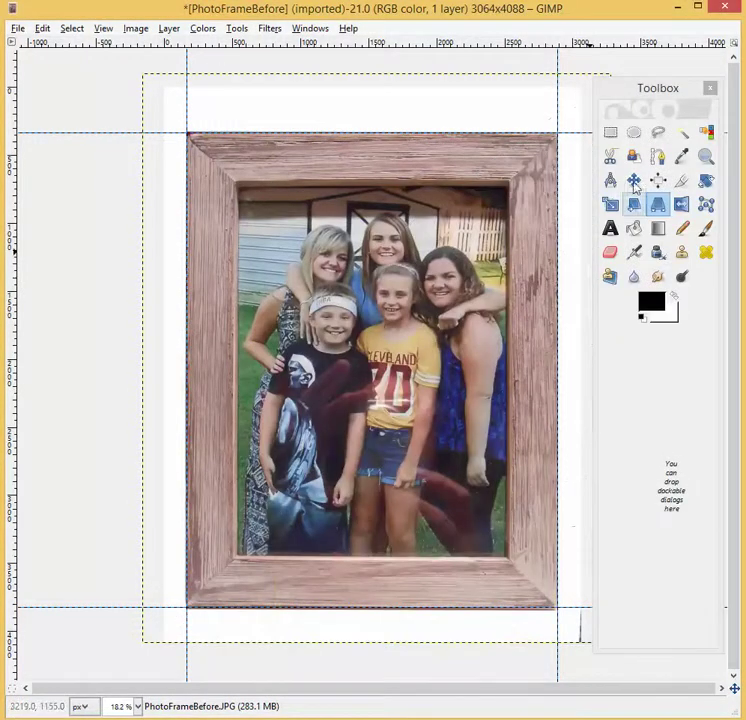
{"action": "left_click", "coordinate": [607, 141]}
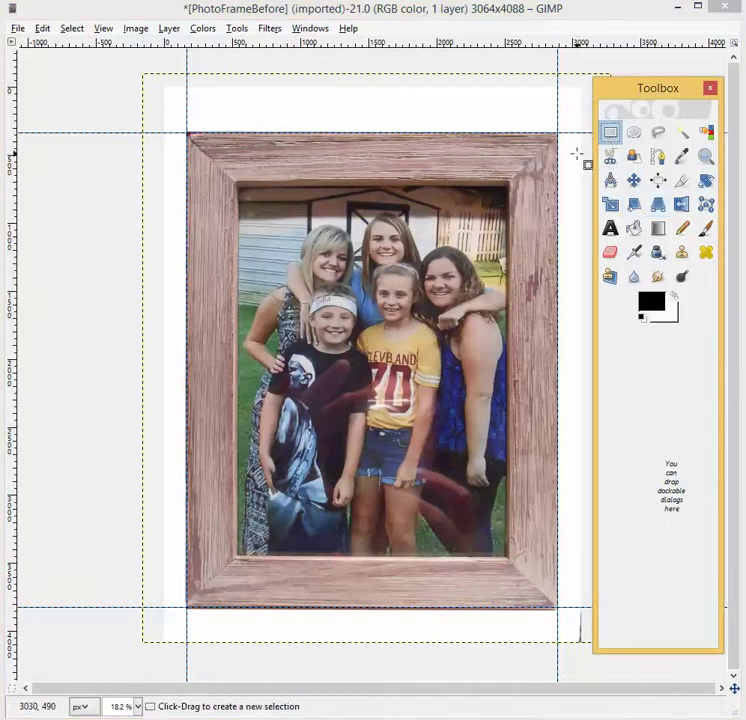
Step: Select the frame between the guides (2723×3492) and crop the image to the selection
{"action": "left_click", "coordinate": [575, 153]}
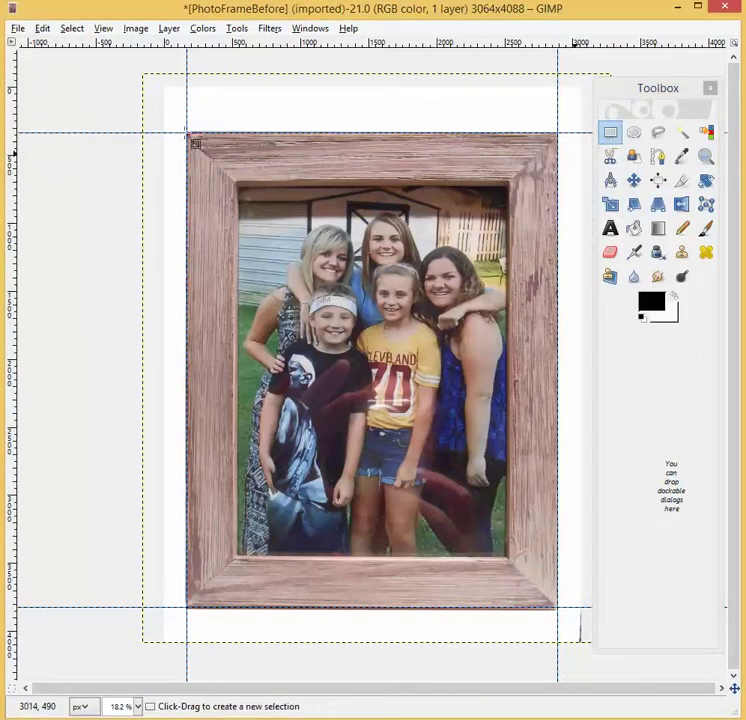
{"action": "left_click_drag", "start_coordinate": [189, 135], "coordinate": [551, 603]}
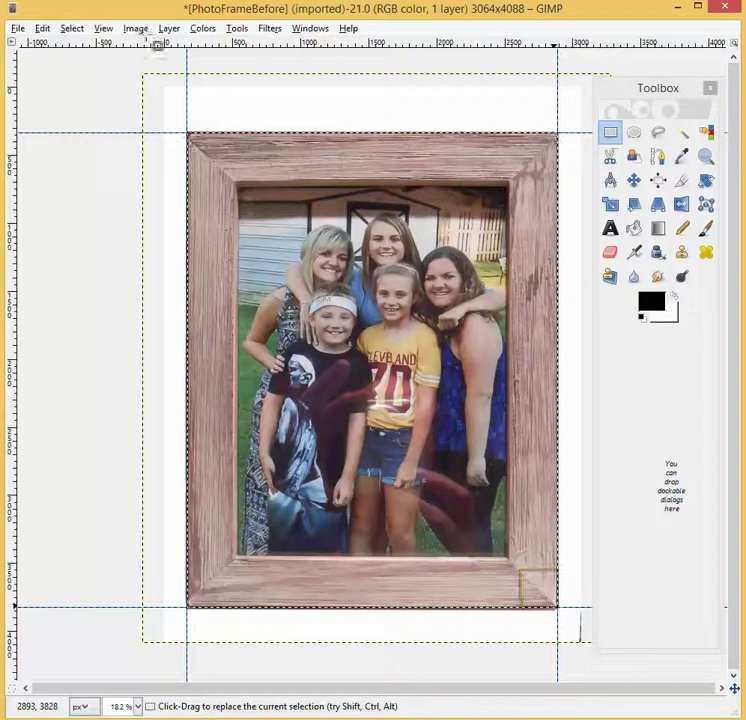
{"action": "left_click", "coordinate": [136, 28]}
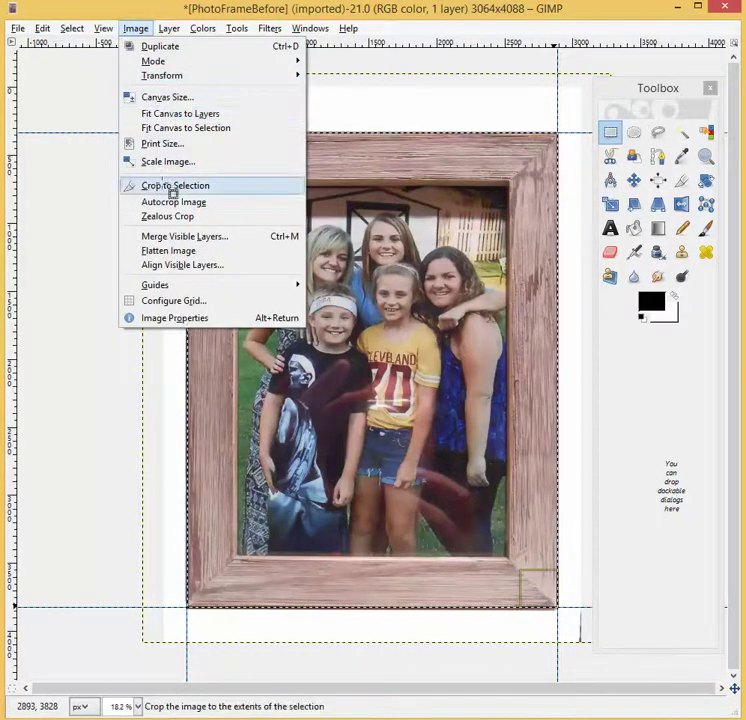
{"action": "left_click", "coordinate": [172, 186]}
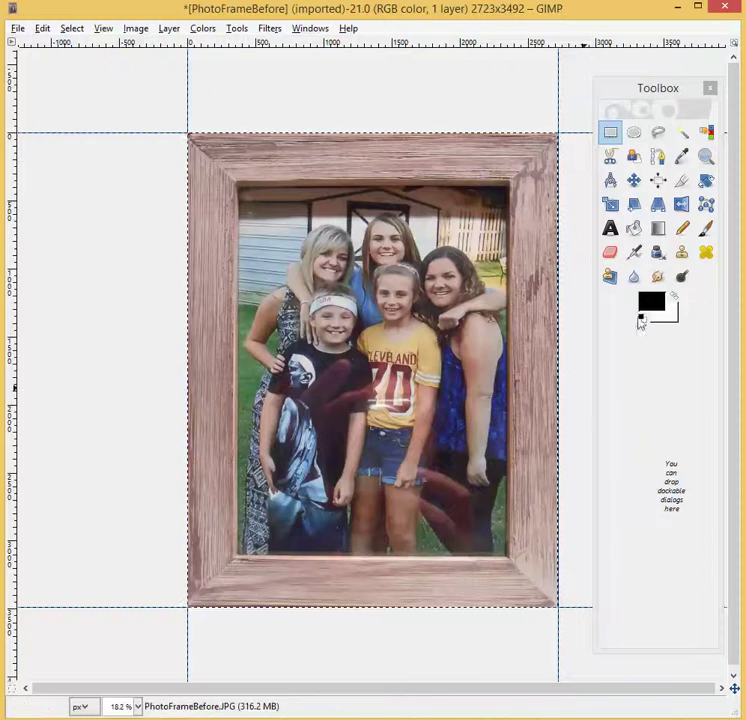
{"action": "left_click", "coordinate": [655, 206]}
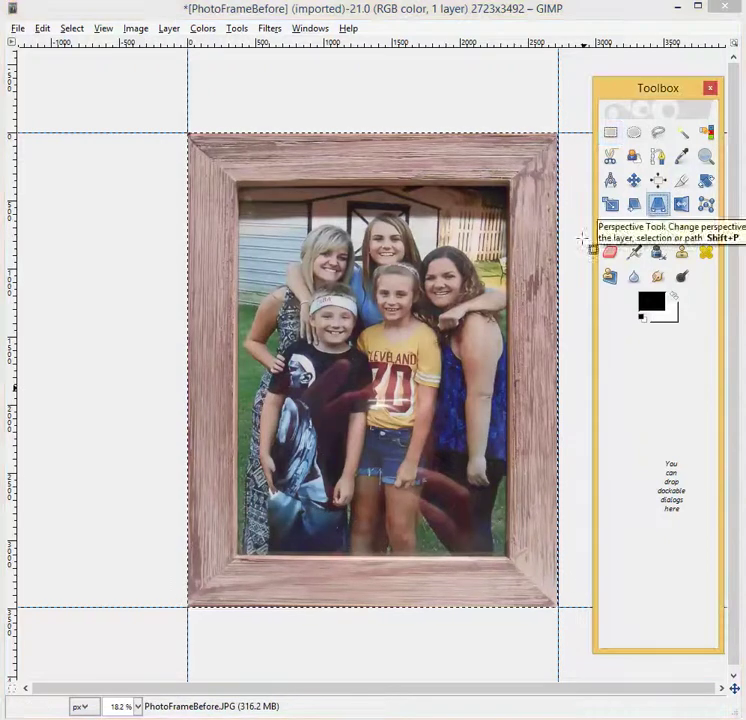
{"action": "left_click", "coordinate": [418, 287]}
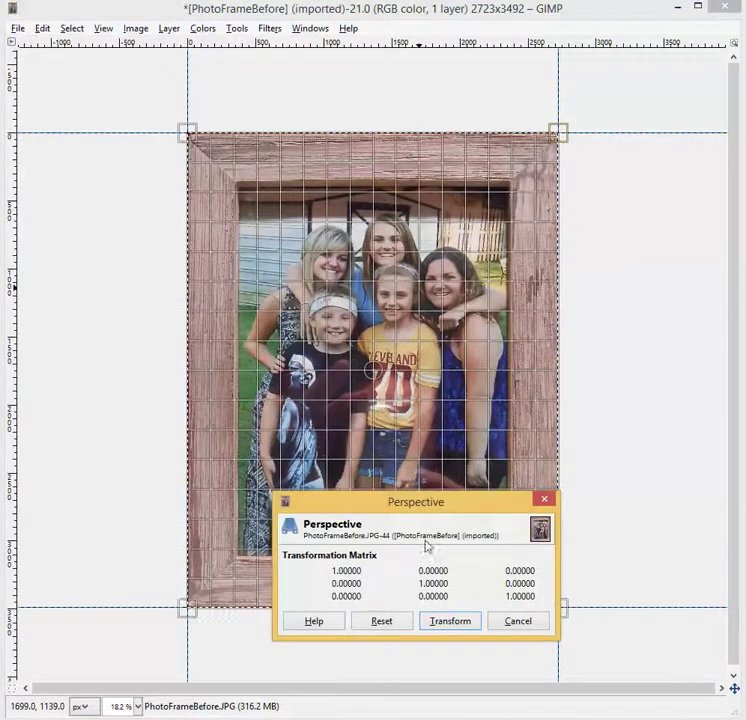
{"action": "left_click_drag", "start_coordinate": [431, 511], "coordinate": [386, 551]}
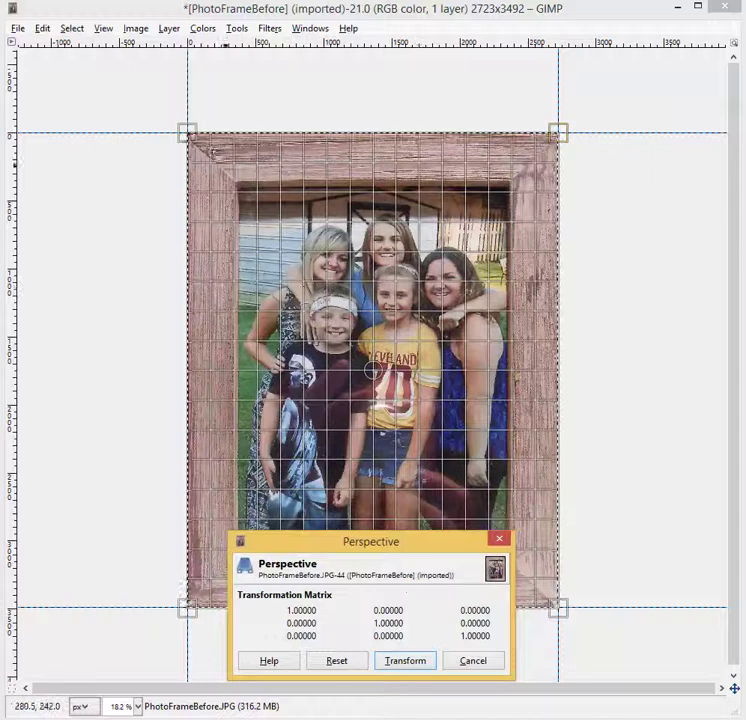
{"action": "left_click_drag", "start_coordinate": [196, 138], "coordinate": [286, 328]}
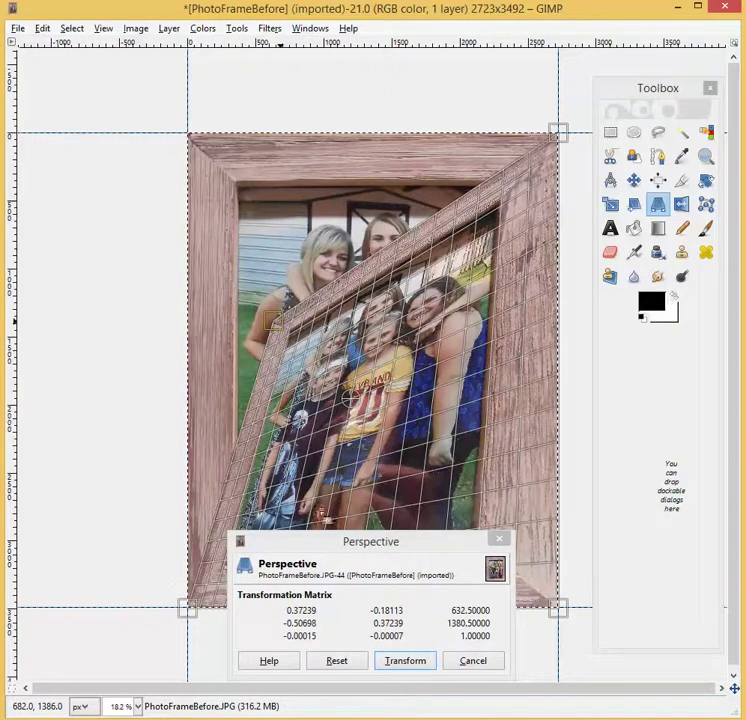
{"action": "left_click", "coordinate": [471, 663]}
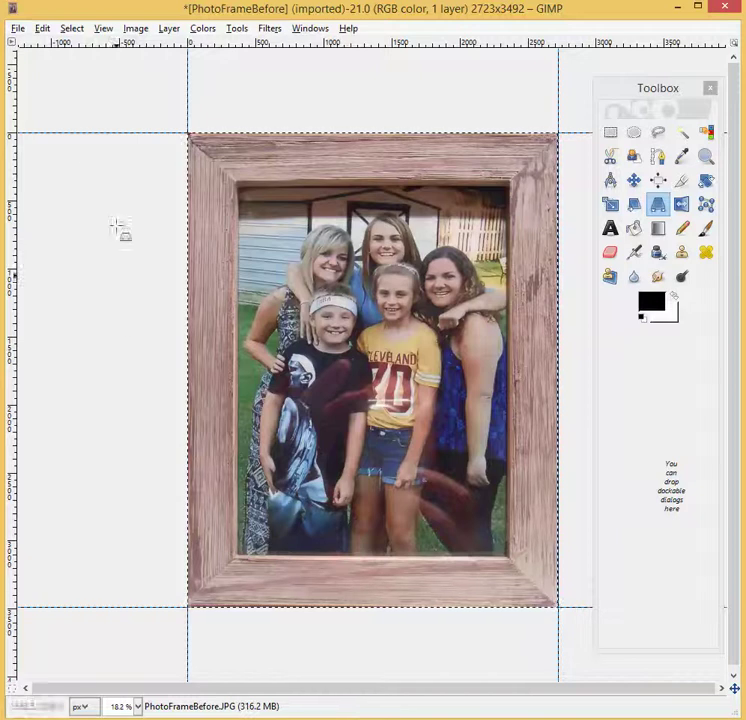
Step: Choose File > Export As to export the cropped image
{"action": "left_click", "coordinate": [17, 29]}
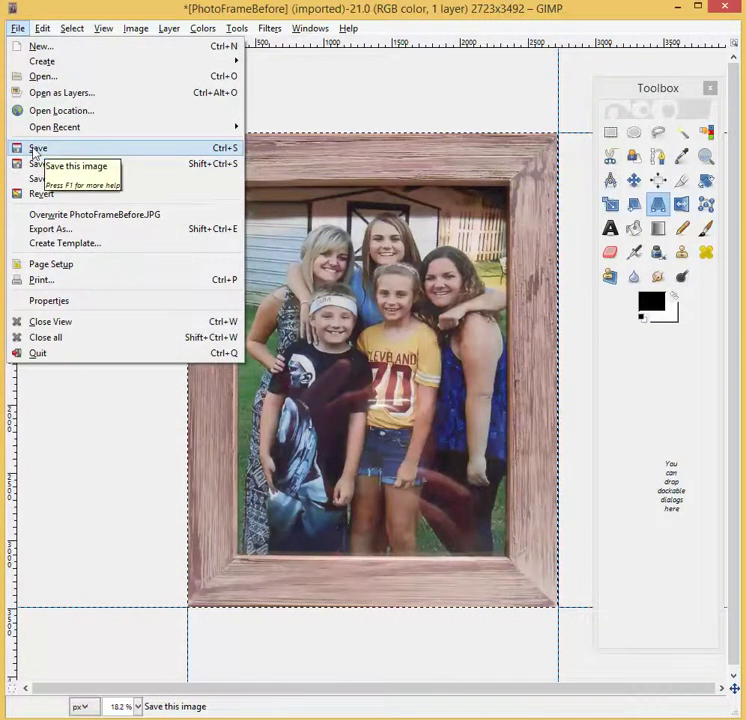
{"action": "left_click", "coordinate": [40, 233]}
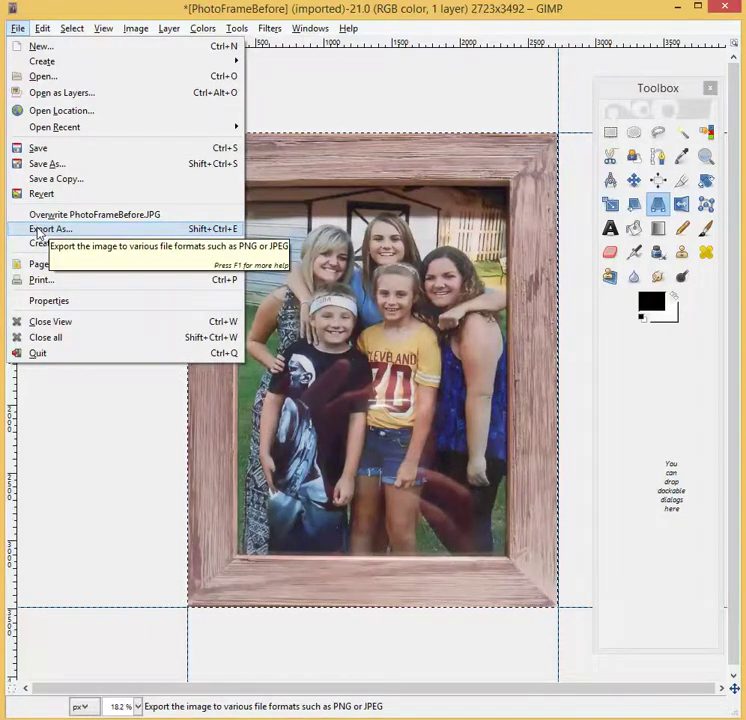